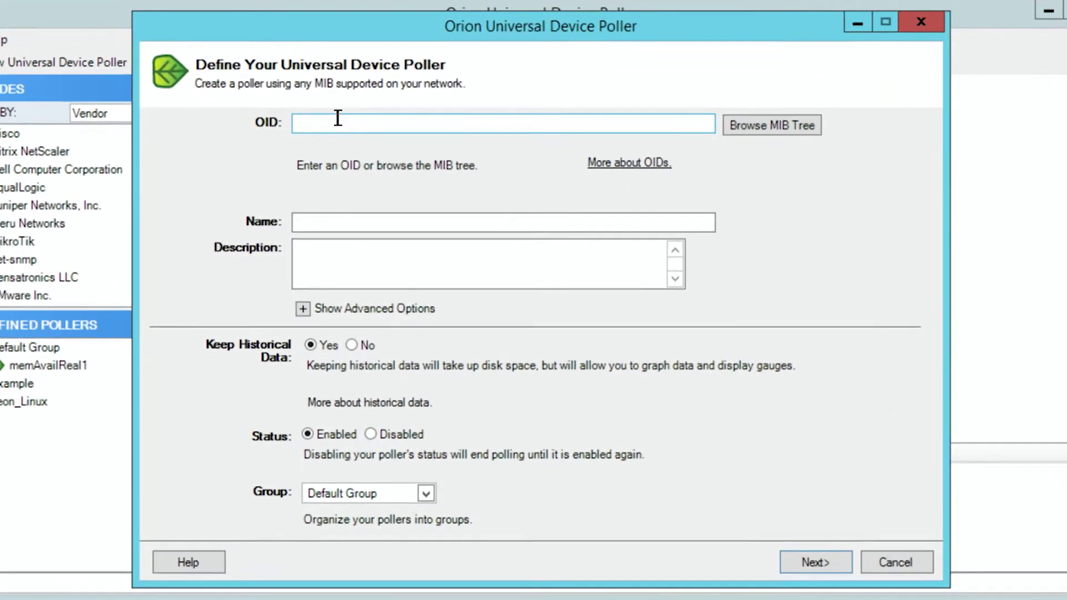
Enter OID 1.3.6.1.2.1.25.4.2.1.2 for the new universal device poller.
left_click(338, 118)
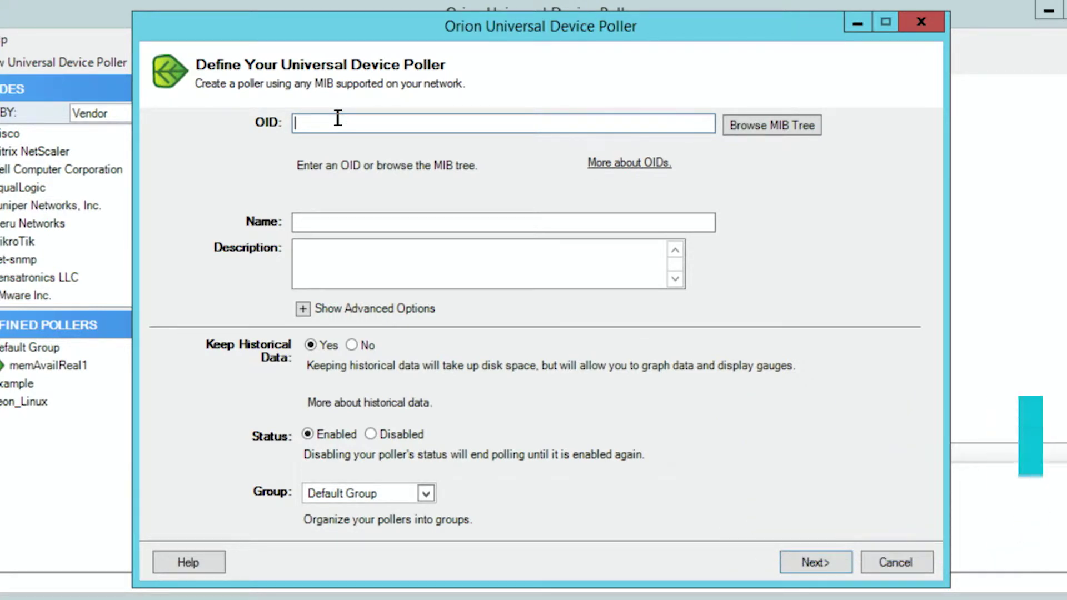
type("1.3")
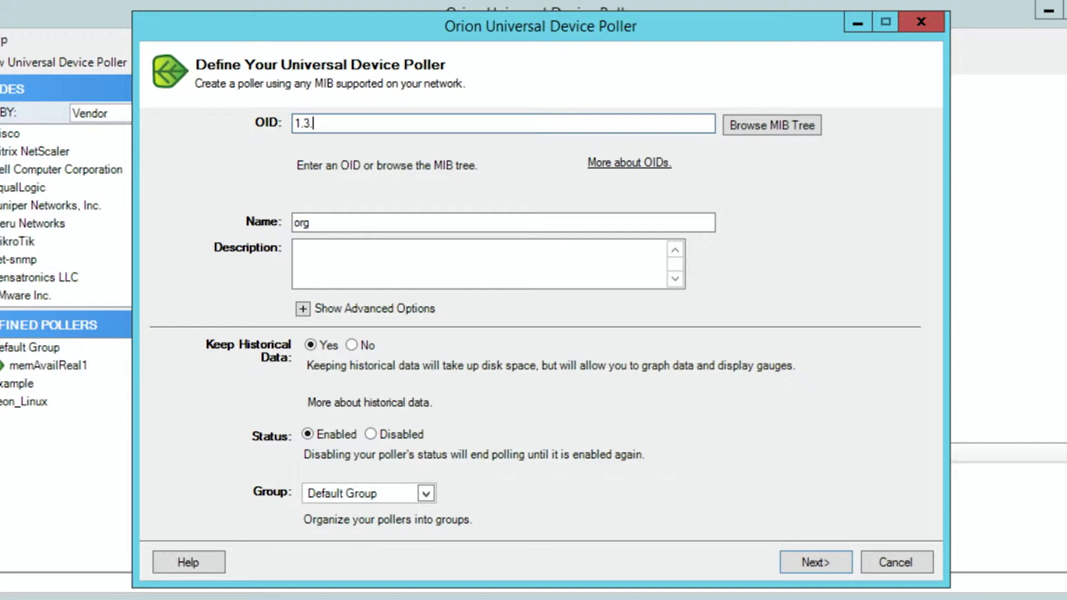
type(".6.1.2.1.25")
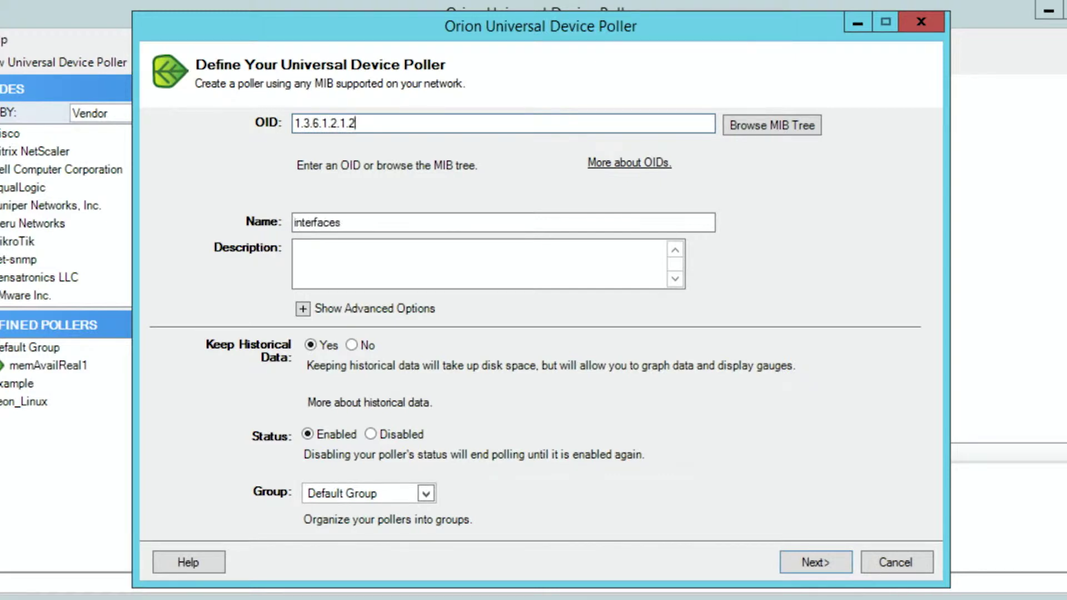
type(".4.2.1.2")
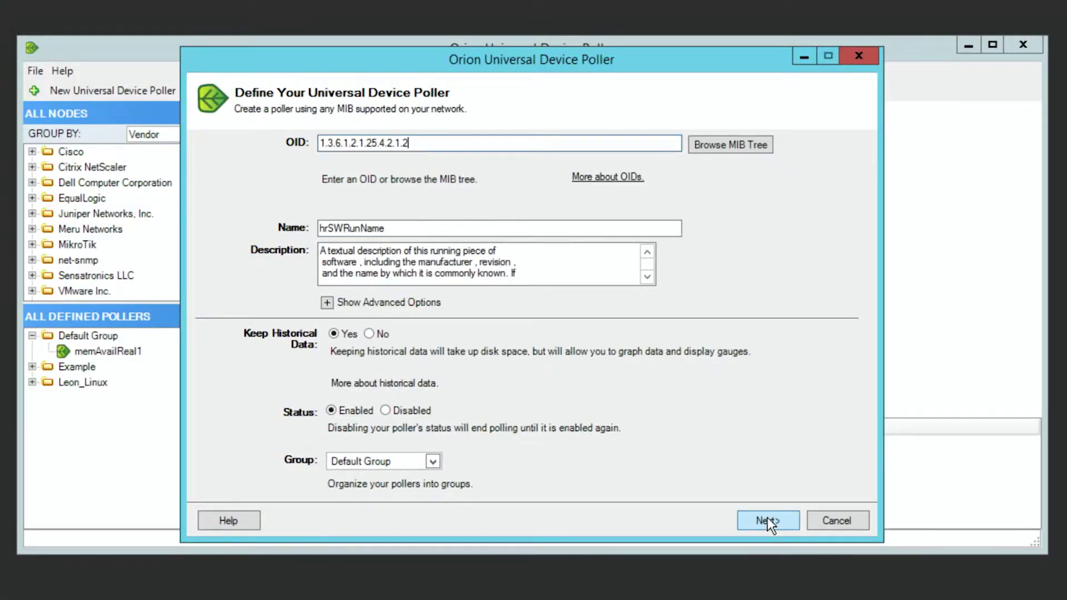
Place the poller in a new group named Lab_Group and continue to node assignment.
left_click(433, 462)
left_click(400, 460)
left_click_drag(405, 460, 321, 464)
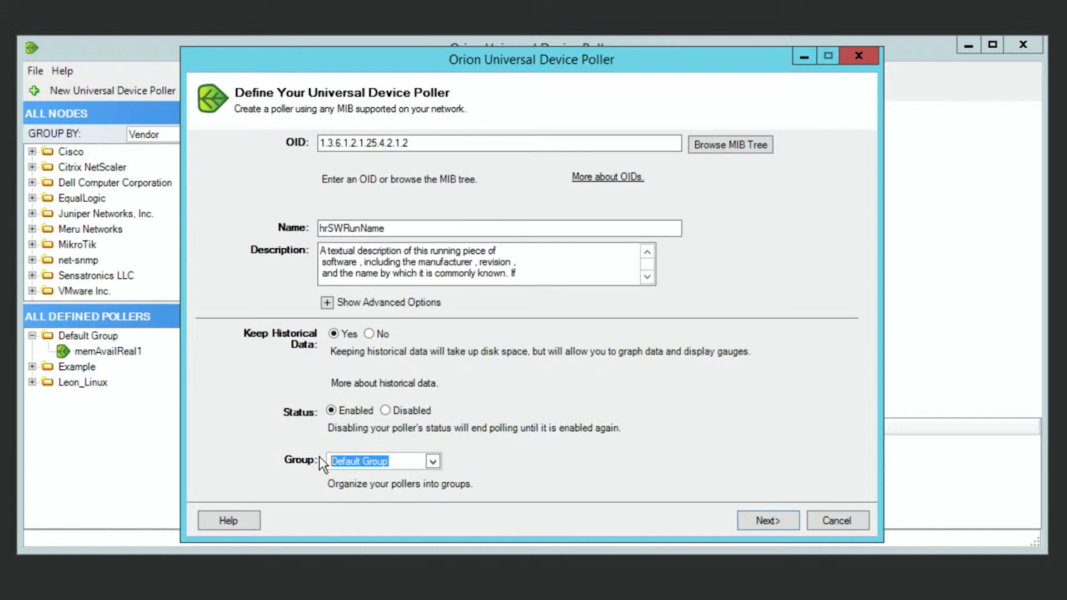
type("Lab_Group")
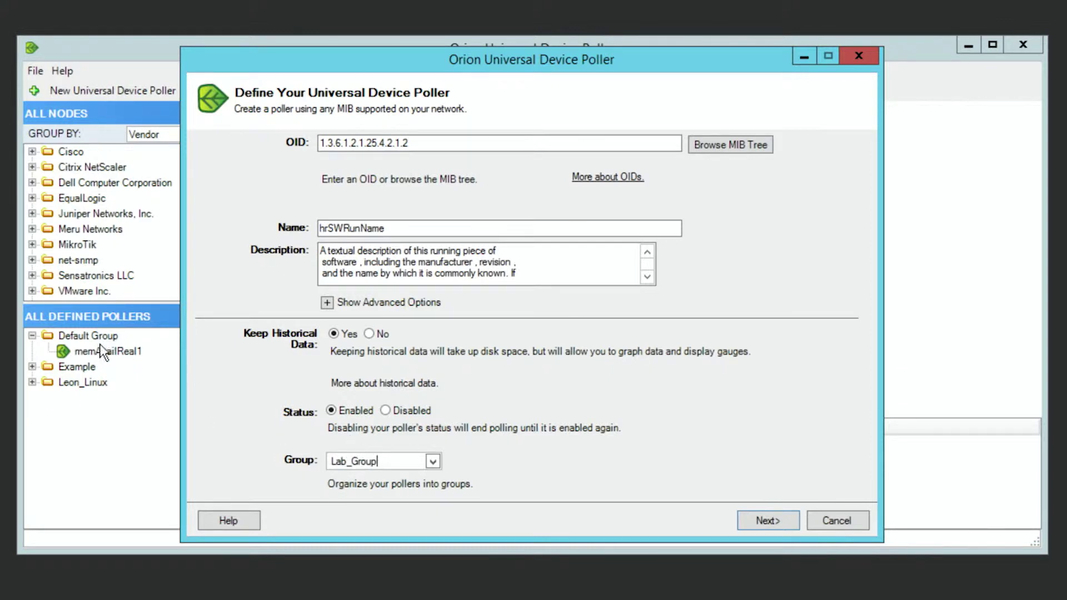
left_click(757, 516)
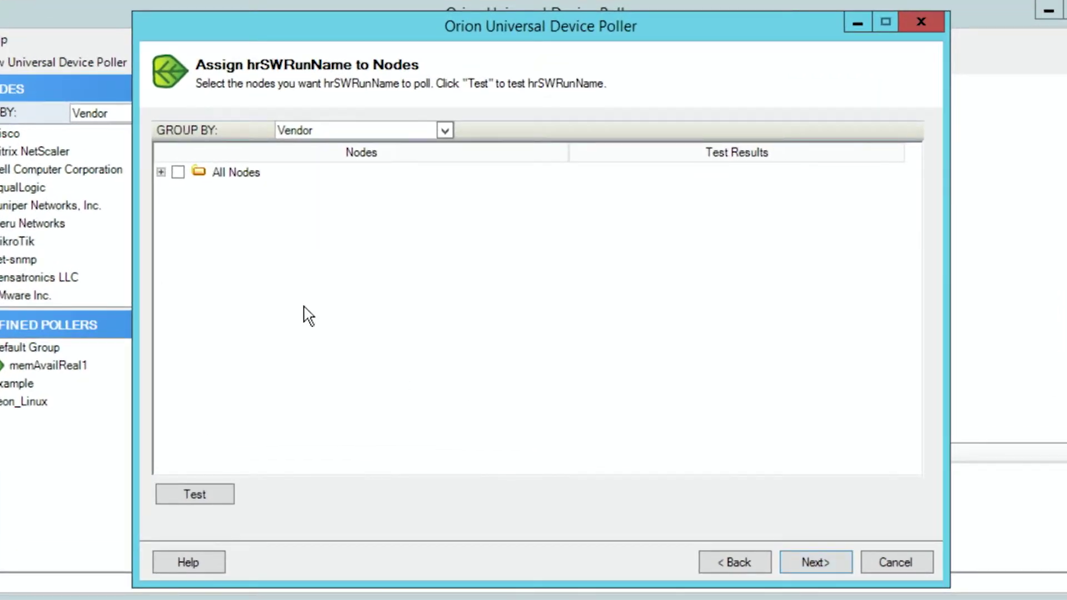
Assign the poller to the Windows node dev-aus-magicb.swdev.local and test it on that node.
left_click(161, 172)
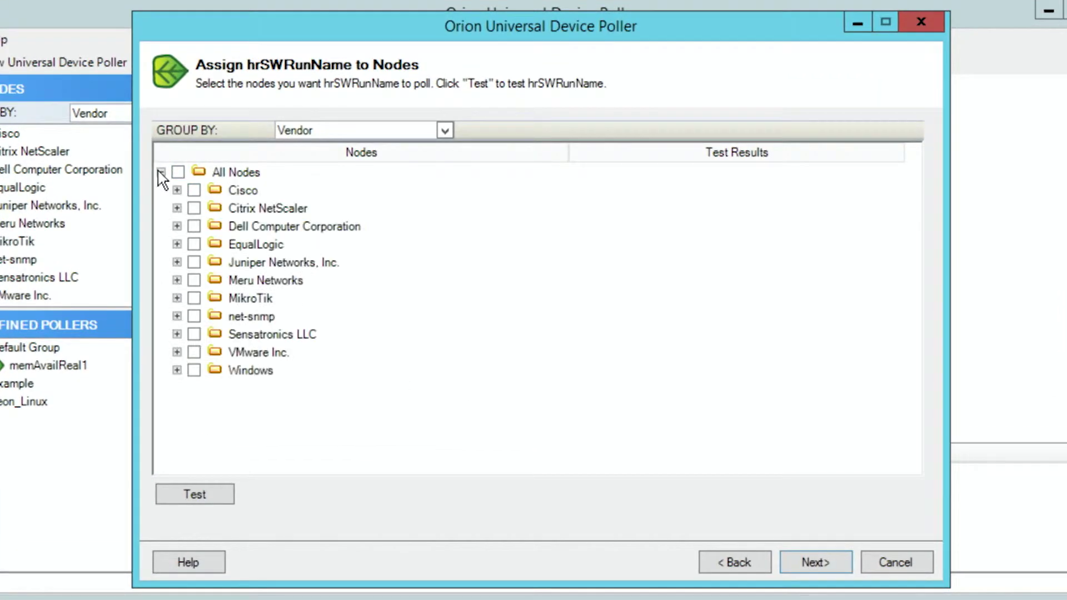
left_click(177, 370)
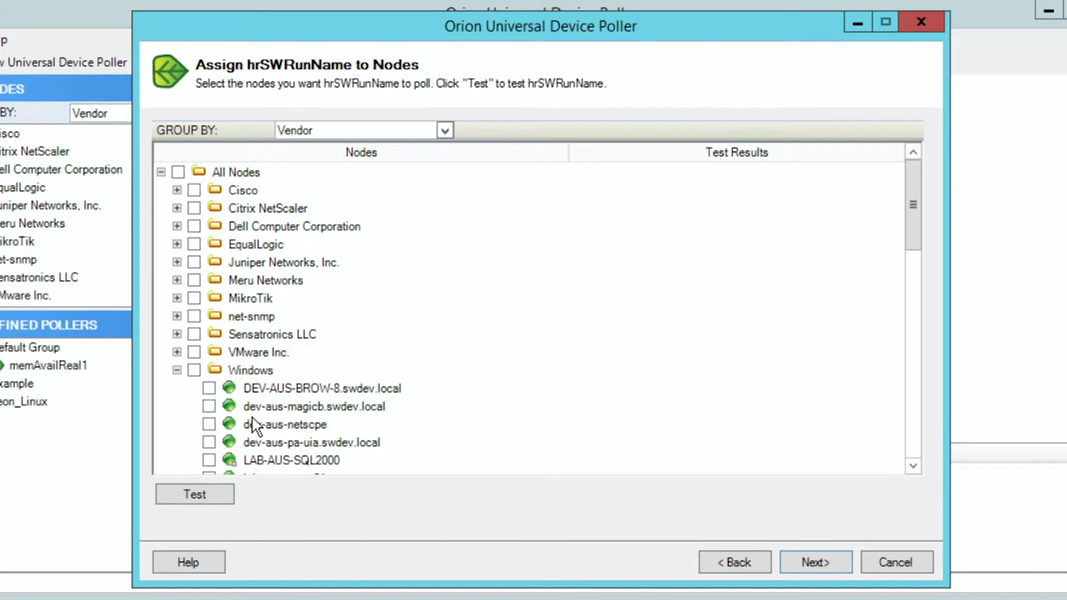
scroll(245, 426, "down", 2)
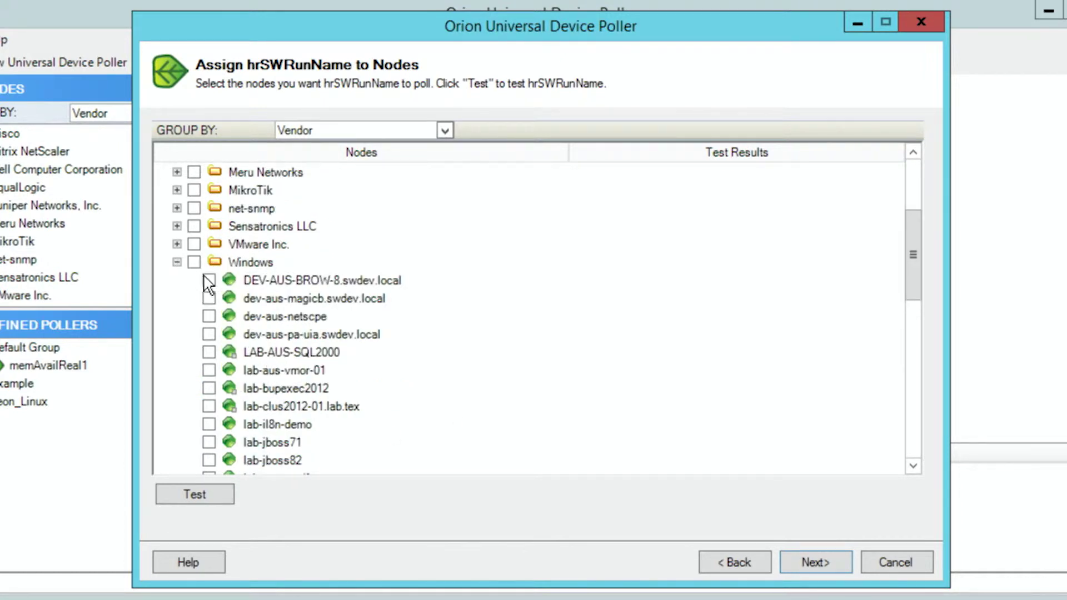
left_click(209, 298)
left_click(814, 562)
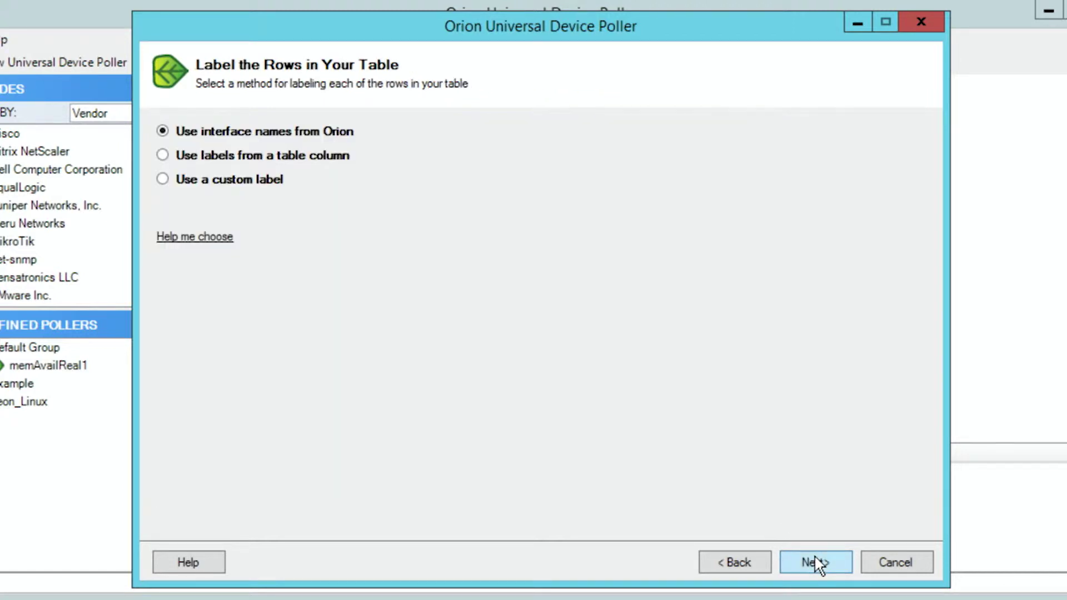
left_click(728, 563)
left_click(211, 493)
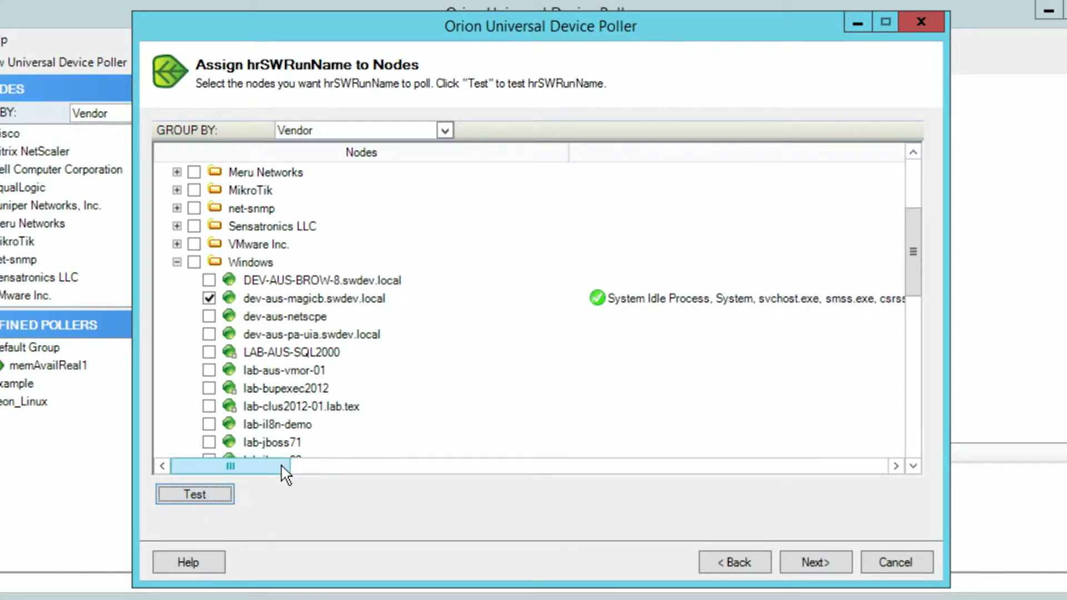
mouse_move(282, 466)
left_mouse_down()
mouse_move(392, 467)
mouse_move(269, 466)
left_mouse_up()
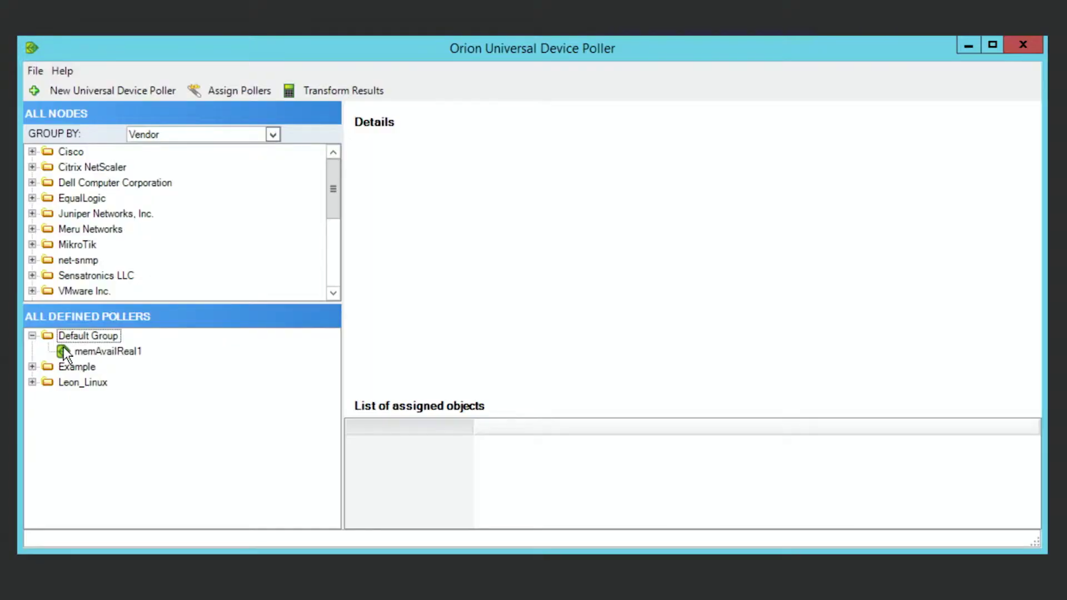
Open node assignment for the ciscoEnvMonTemperatureStatusValue poller in the Example group.
left_click(33, 367)
left_click(32, 336)
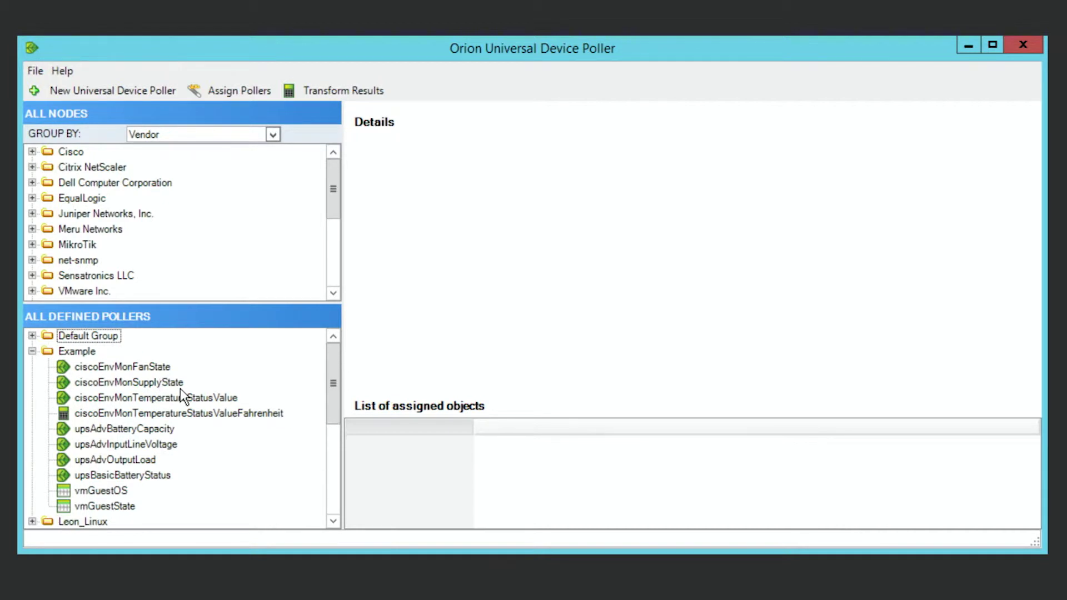
scroll(183, 397, "down", 1)
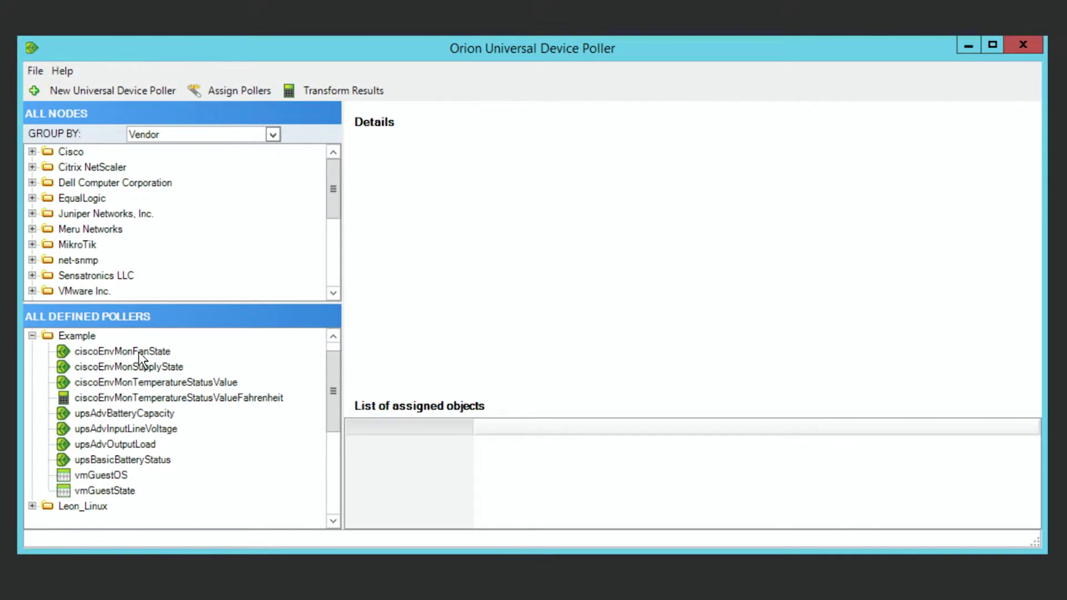
left_click(169, 384)
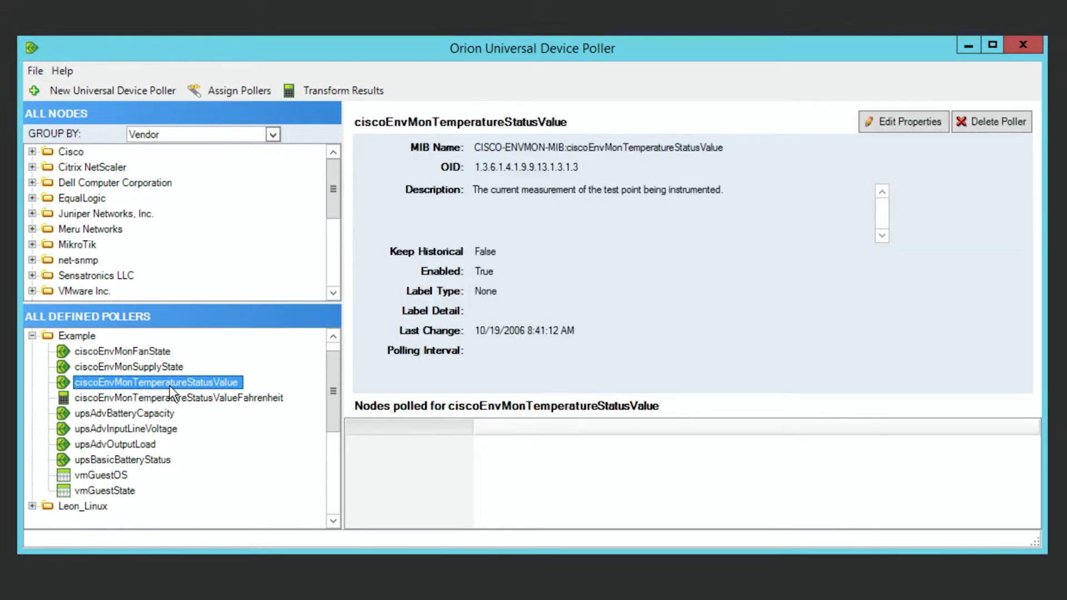
right_click(86, 382)
left_click(122, 413)
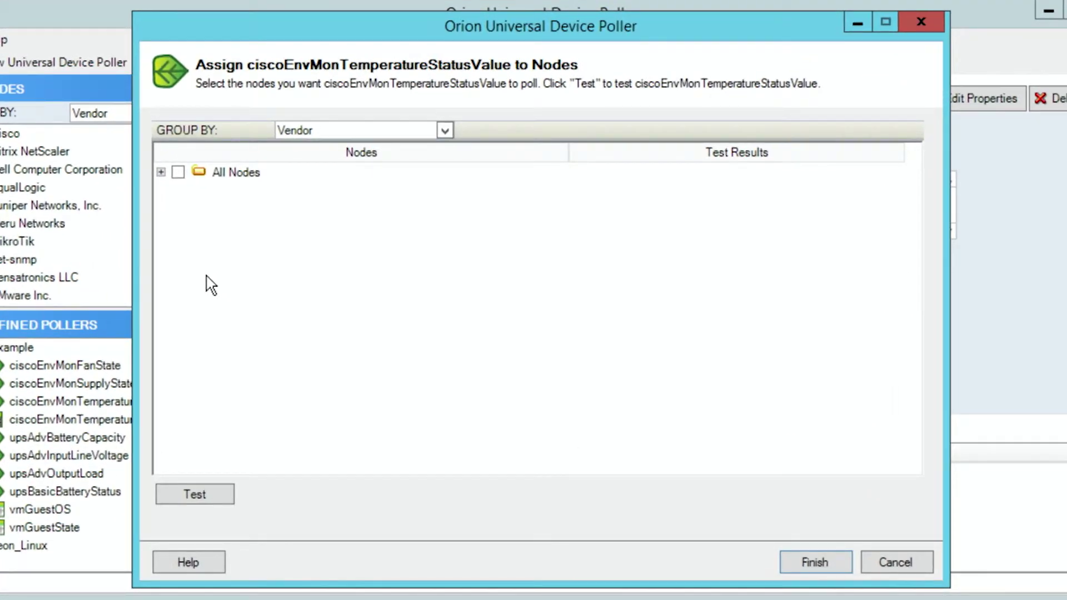
Select the Cisco node bas-2821-1.aus.lab for the temperature poller and test it.
left_click(161, 172)
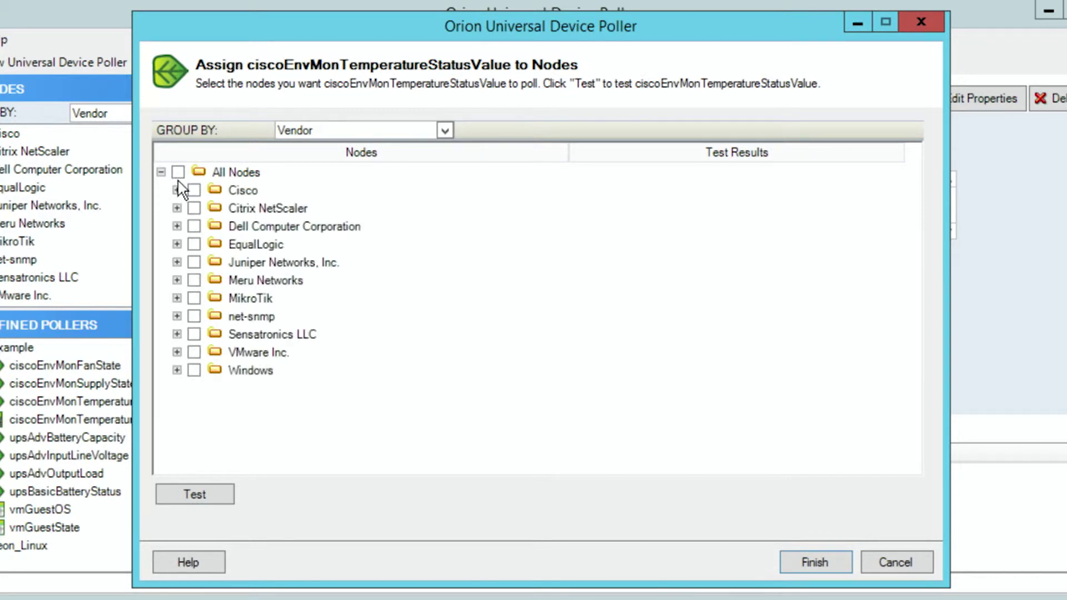
left_click(177, 190)
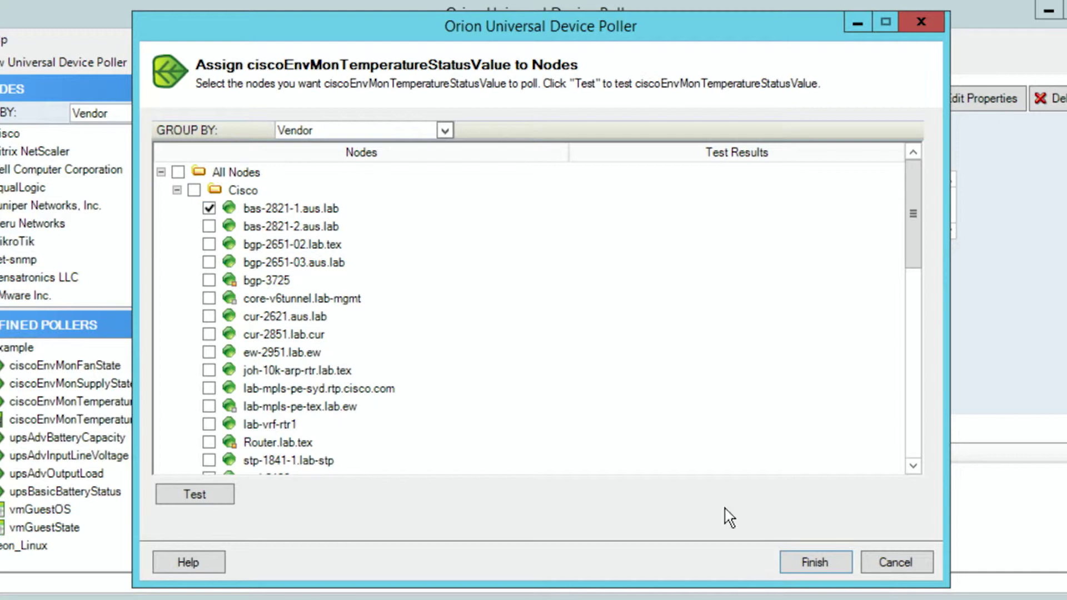
left_click(207, 495)
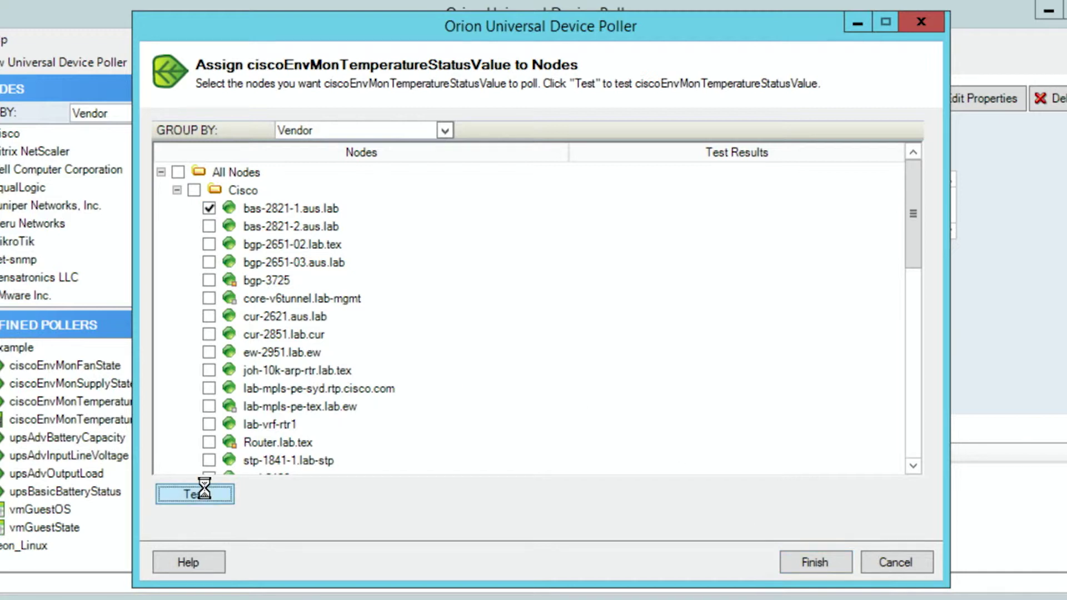
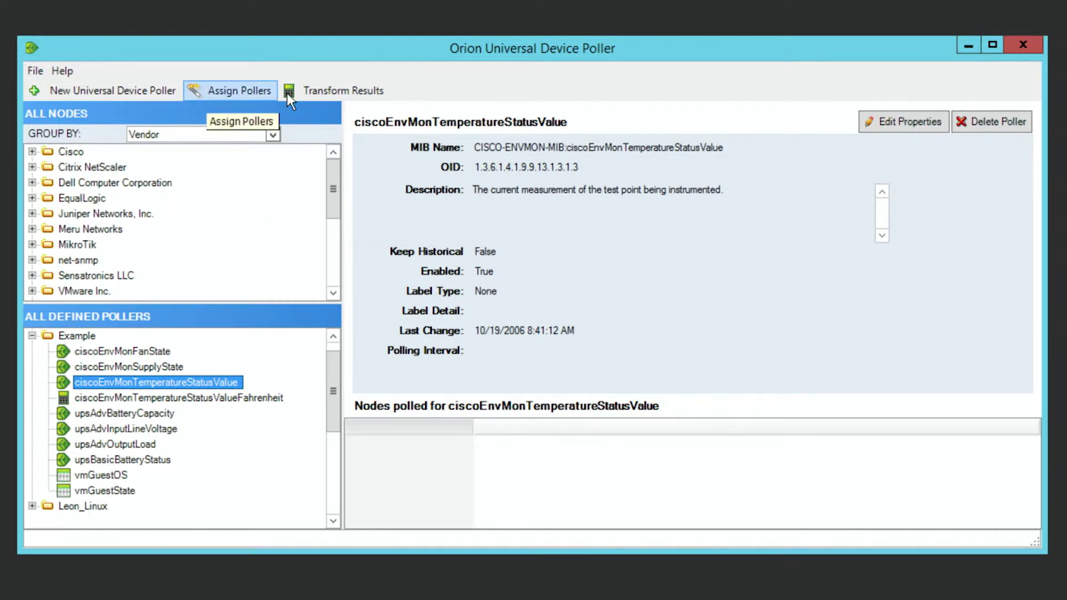
Start a new poller results transform and go to its definition, ready to enter a name.
left_click(335, 91)
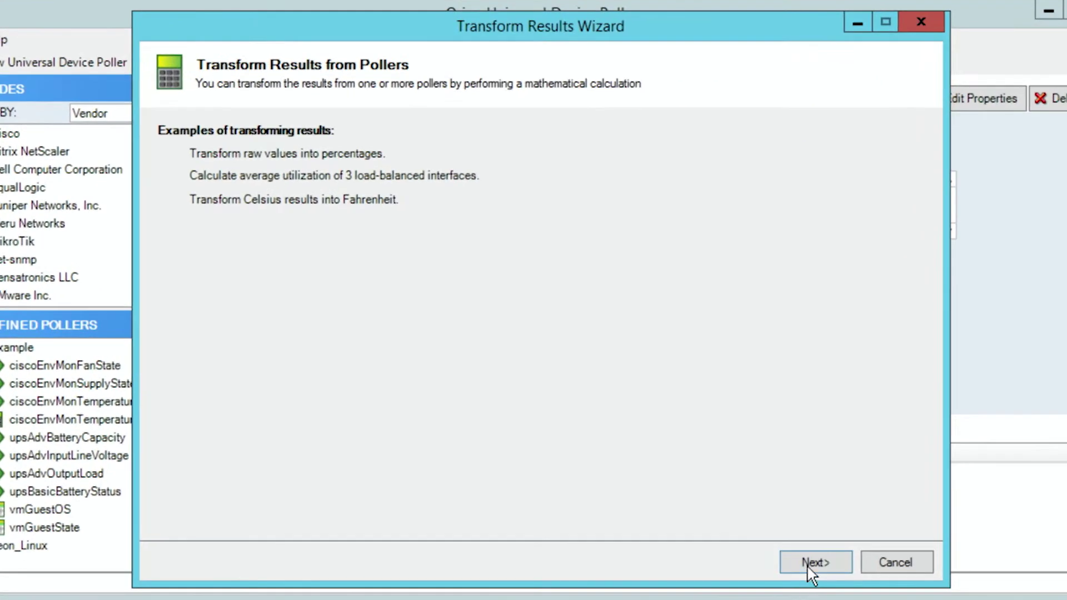
left_click(811, 562)
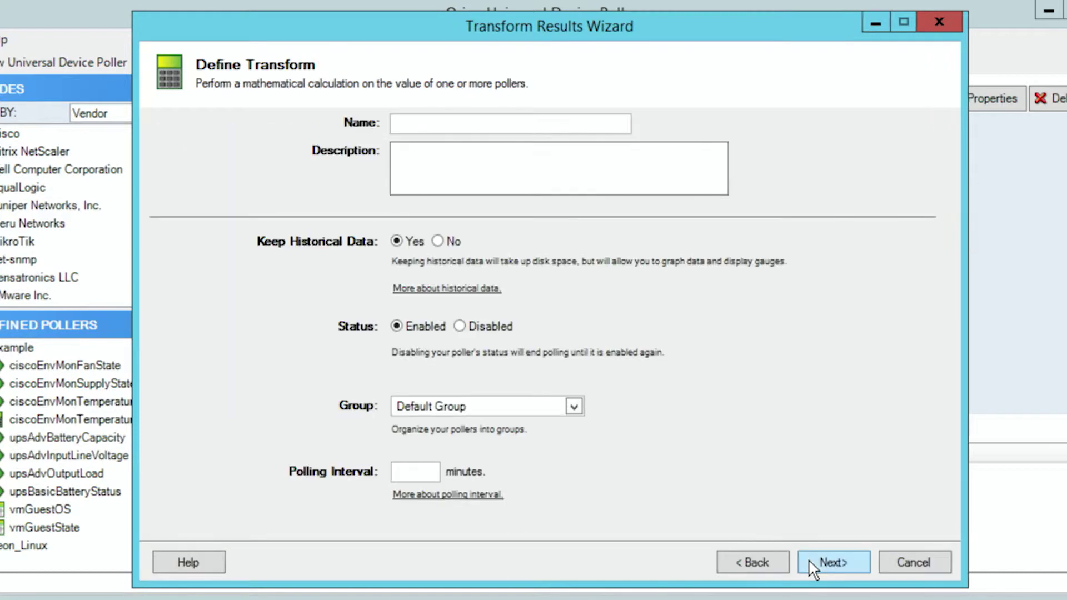
left_click(448, 122)
type("tab")
key("Left")
key("Left")
type("emp")
type("chang")
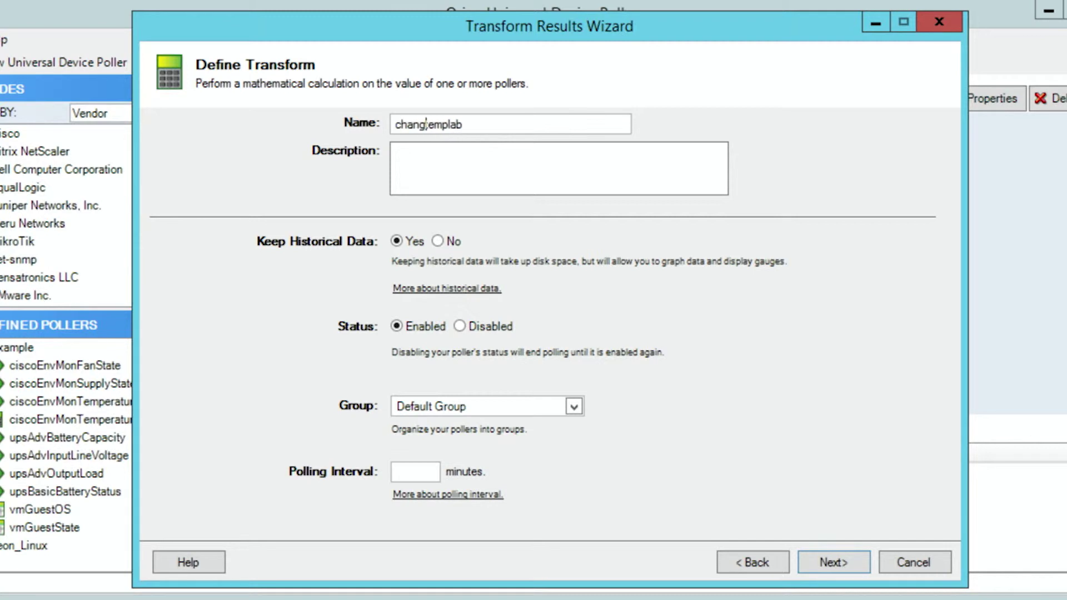
key("BackSpace")
key("BackSpace")
key("BackSpace")
key("BackSpace")
key("BackSpace")
key("Right")
key("Right")
key("Right")
key("Right")
key("Right")
key("Right")
key("Right")
key("BackSpace")
key("BackSpace")
key("BackSpace")
key("BackSpace")
key("BackSpace")
key("BackSpace")
key("BackSpace")
Name the transform LabTempChange, assign it to the existing Linux group and continue to the formula.
type("LabTempChange")
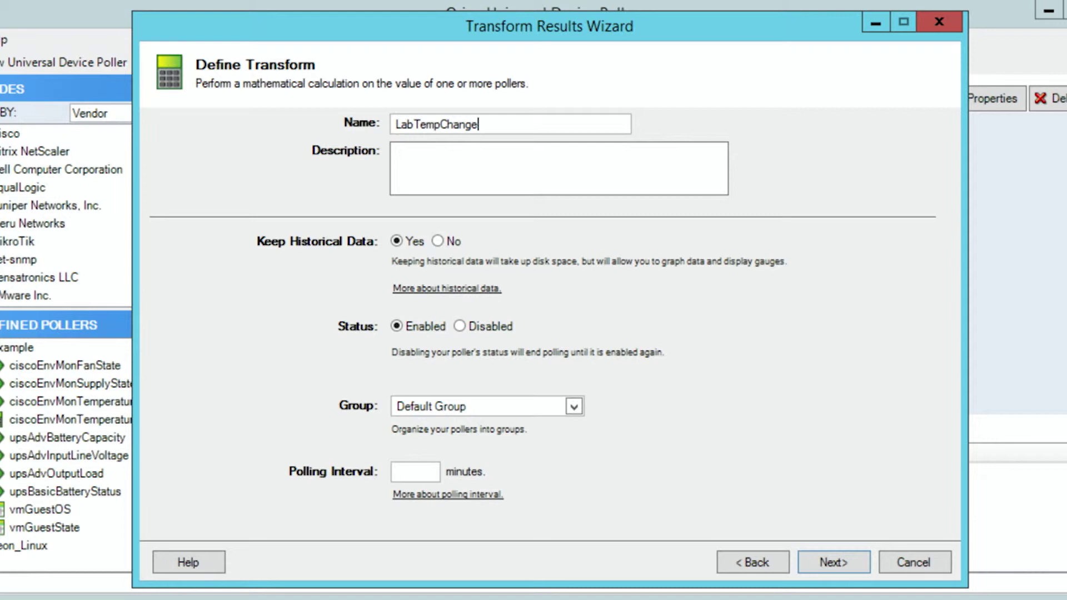
left_click(477, 178)
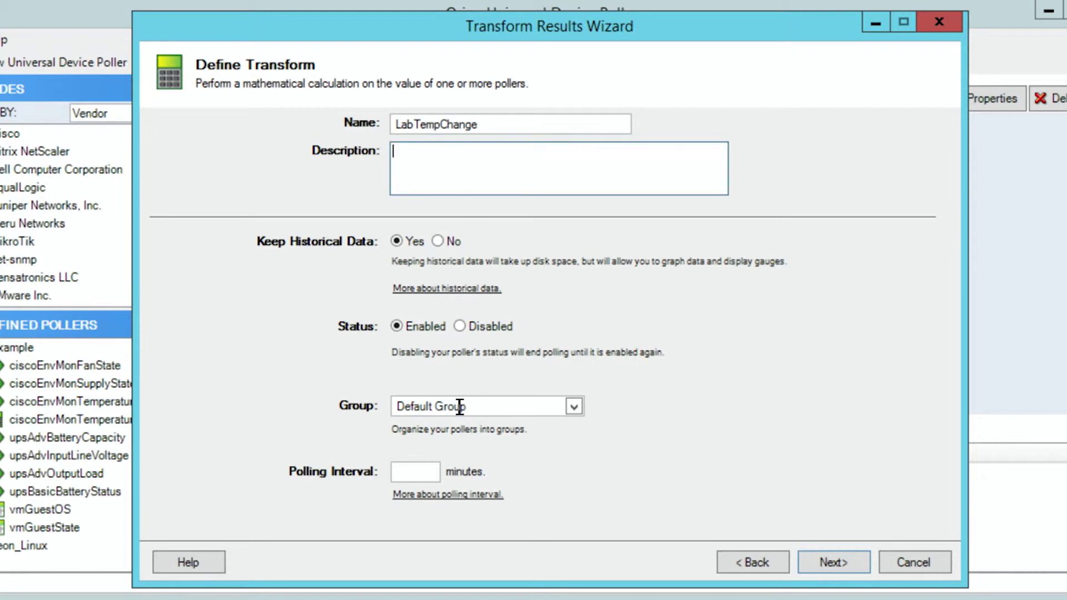
left_click(573, 406)
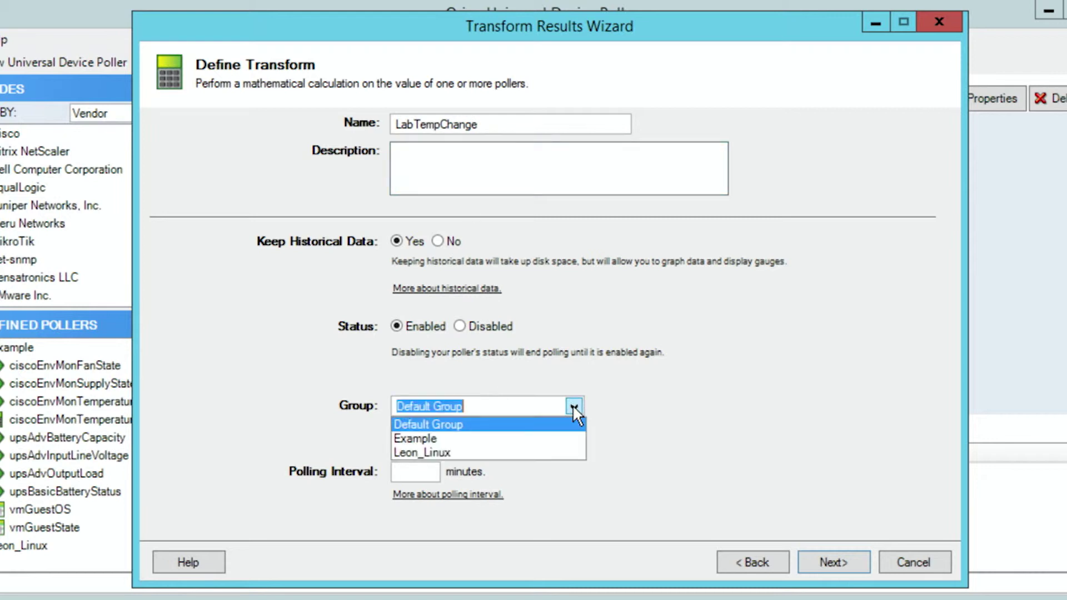
left_click(445, 454)
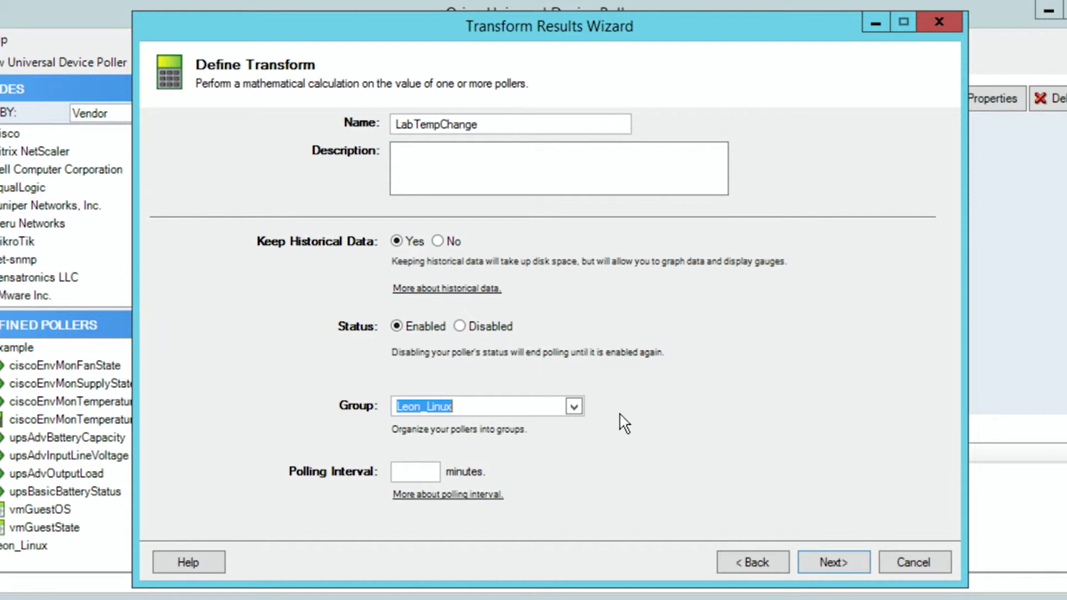
left_click(426, 471)
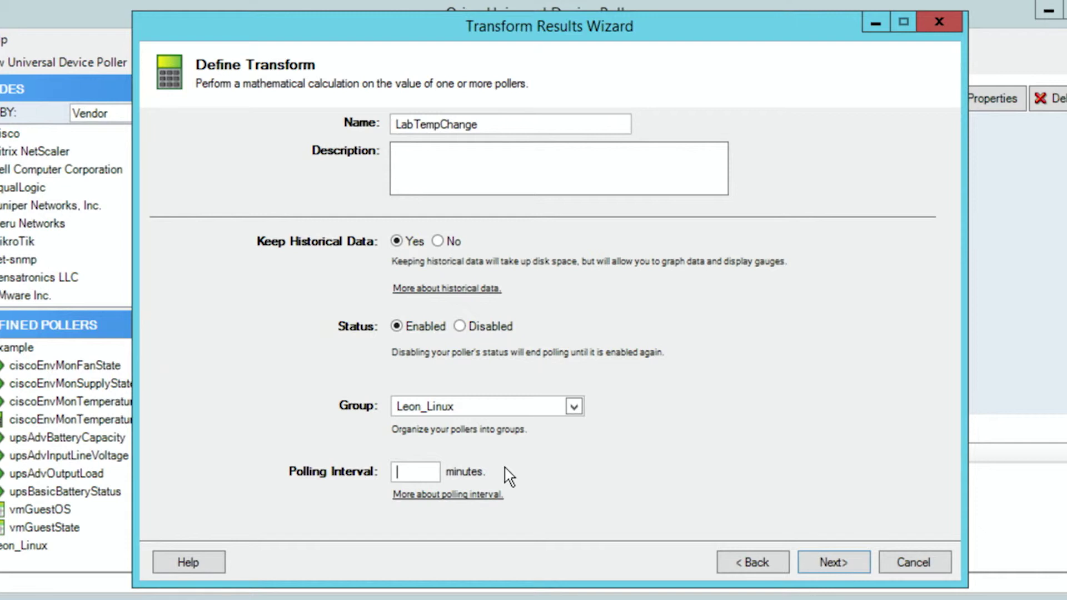
left_click(826, 562)
Build a Celsius to Fahrenheit formula on the ciscoEnvMonTemperatureStatusValue poller and continue to node selection.
left_click(317, 153)
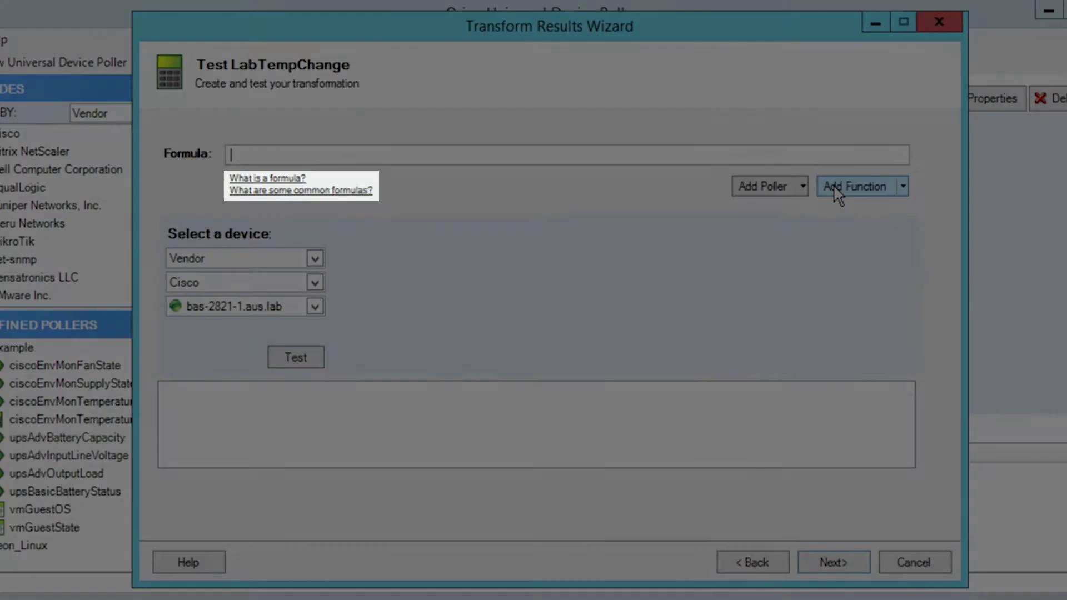
left_click(837, 195)
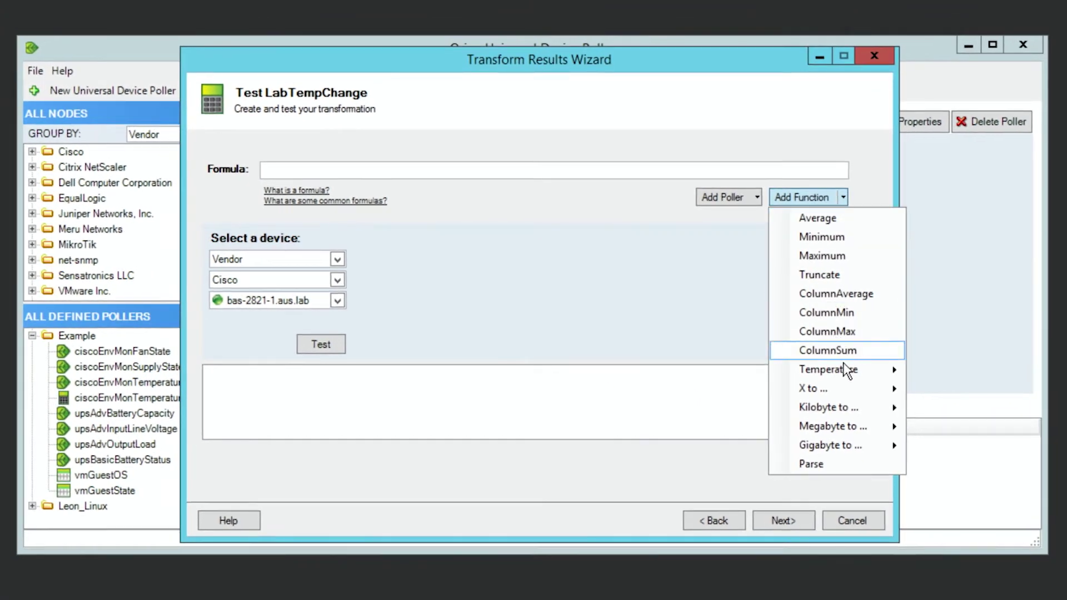
mouse_move(905, 390)
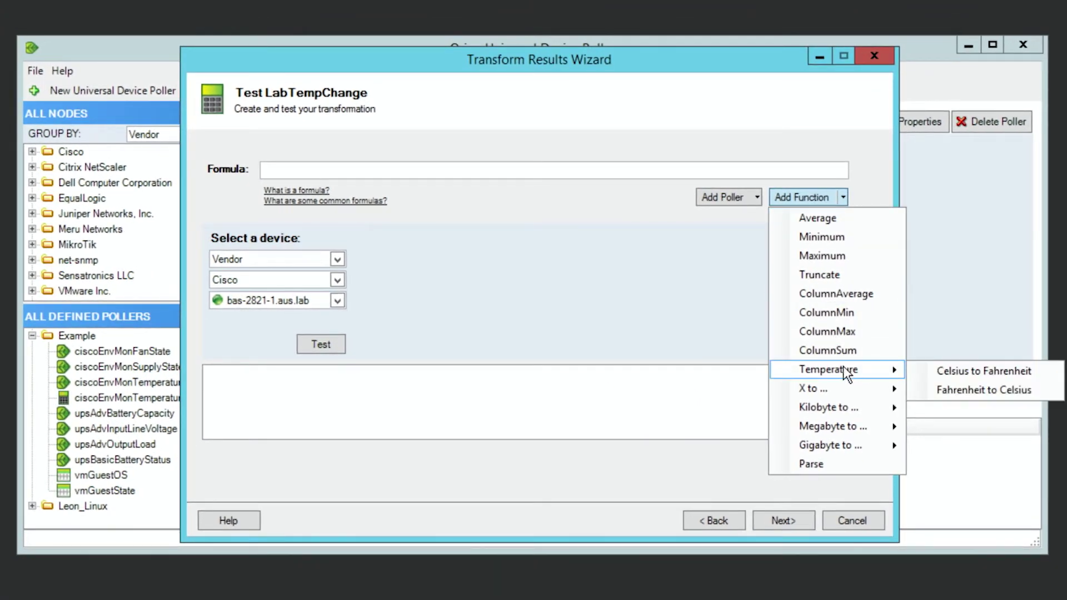
left_click(1013, 370)
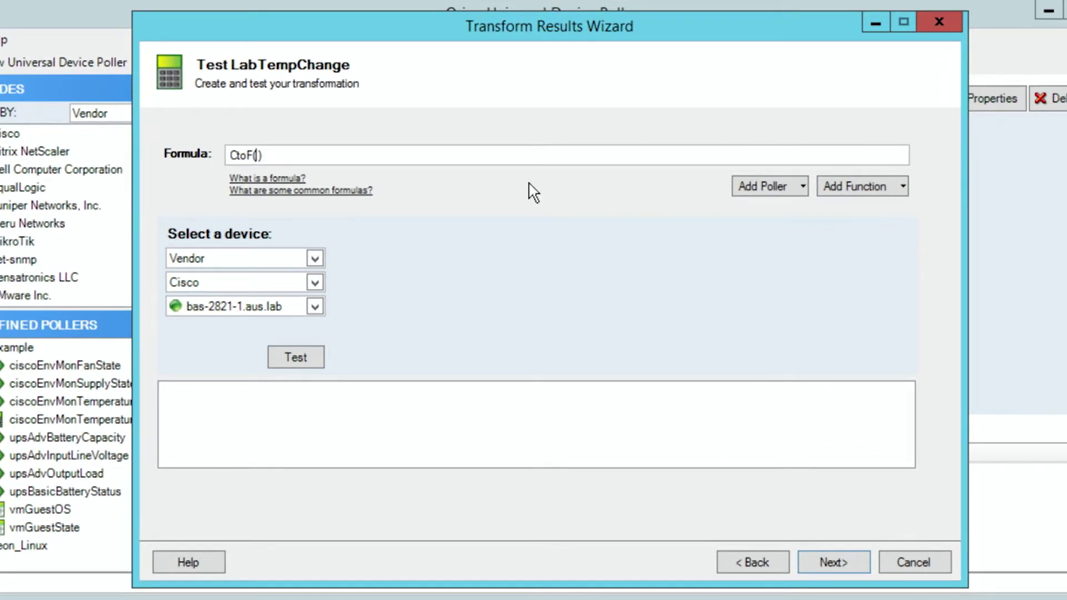
left_click(755, 189)
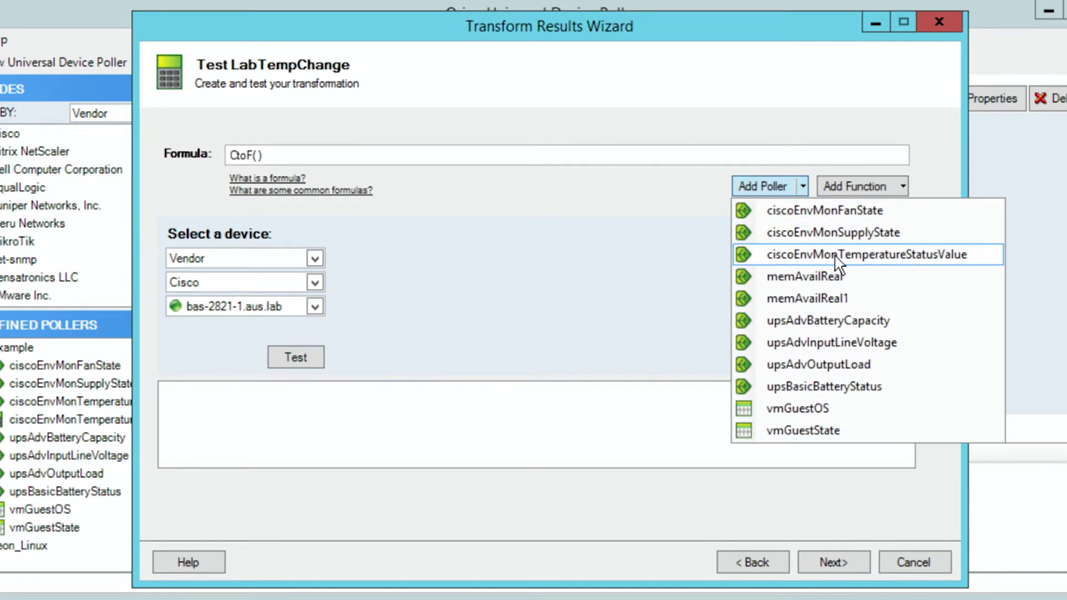
left_click(880, 256)
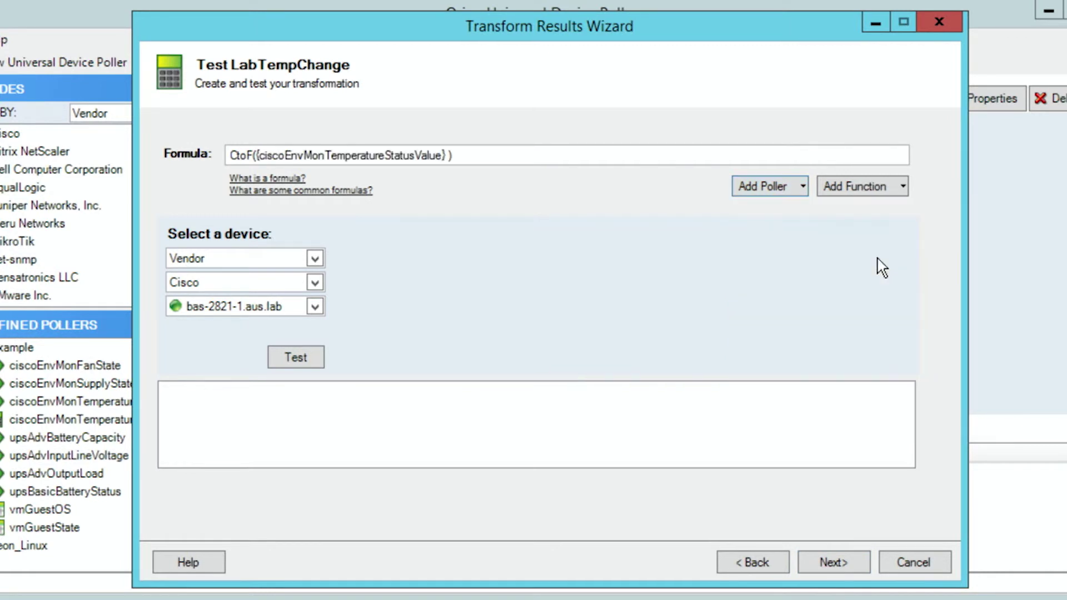
left_click(828, 562)
Select the Cisco node bas-2821-1.aus.lab for the LabTempChange transform and test it.
left_click(161, 172)
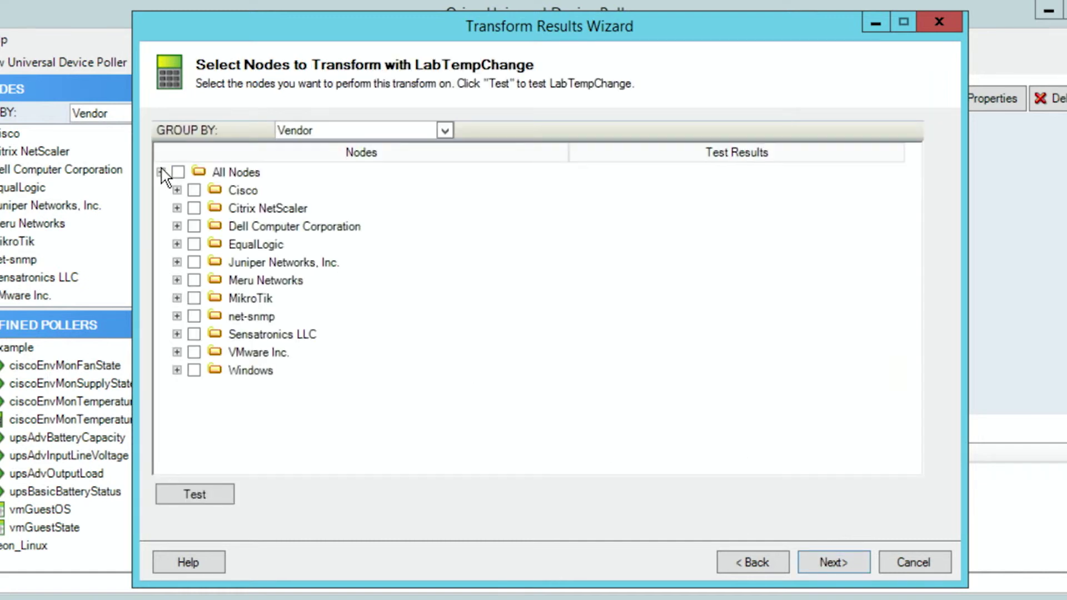
left_click(177, 190)
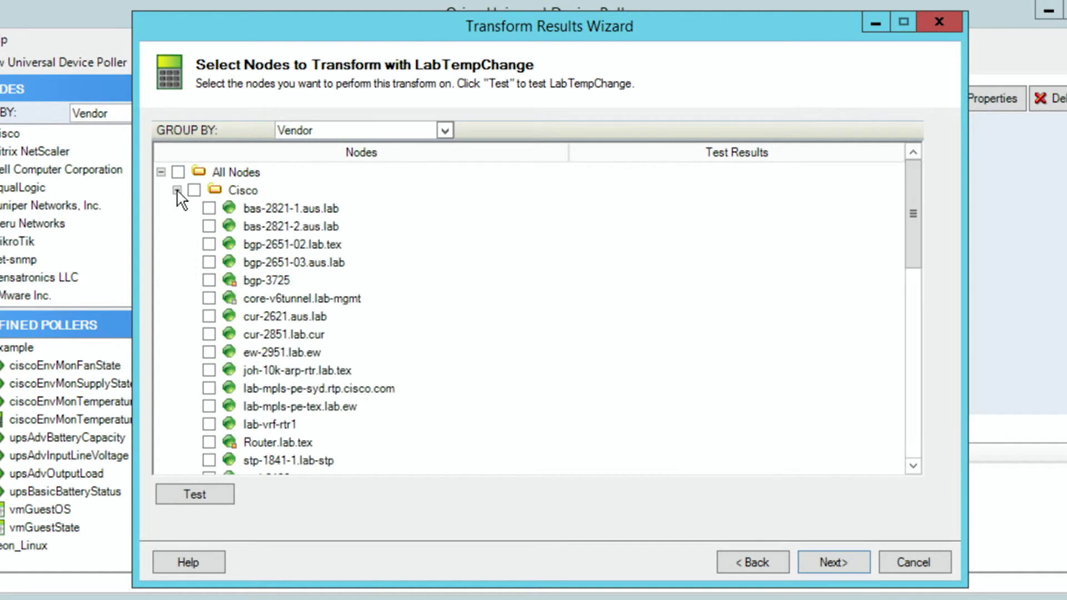
left_click(209, 208)
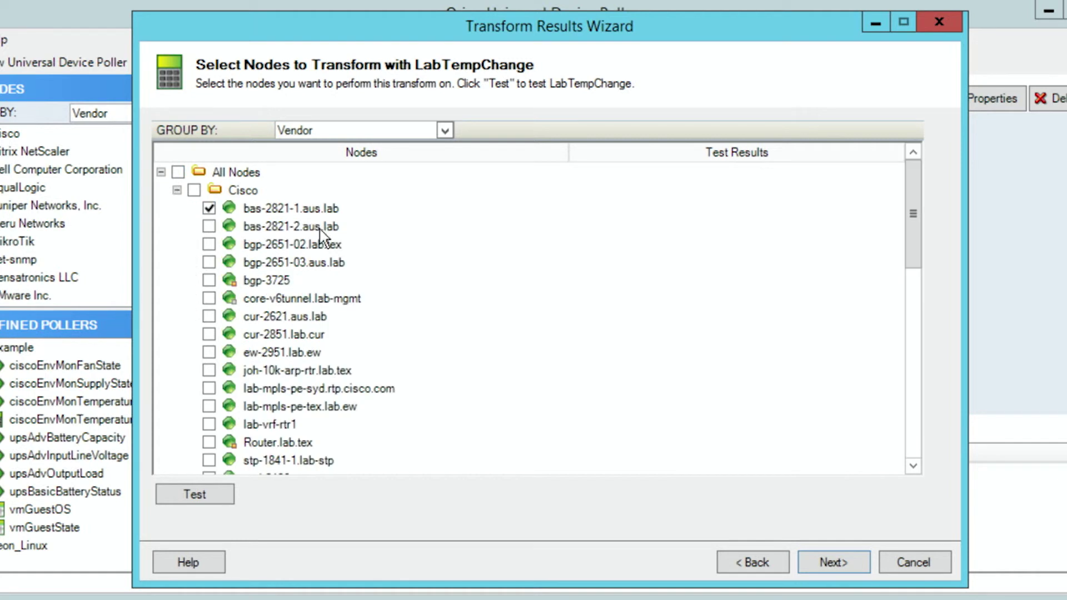
left_click(193, 494)
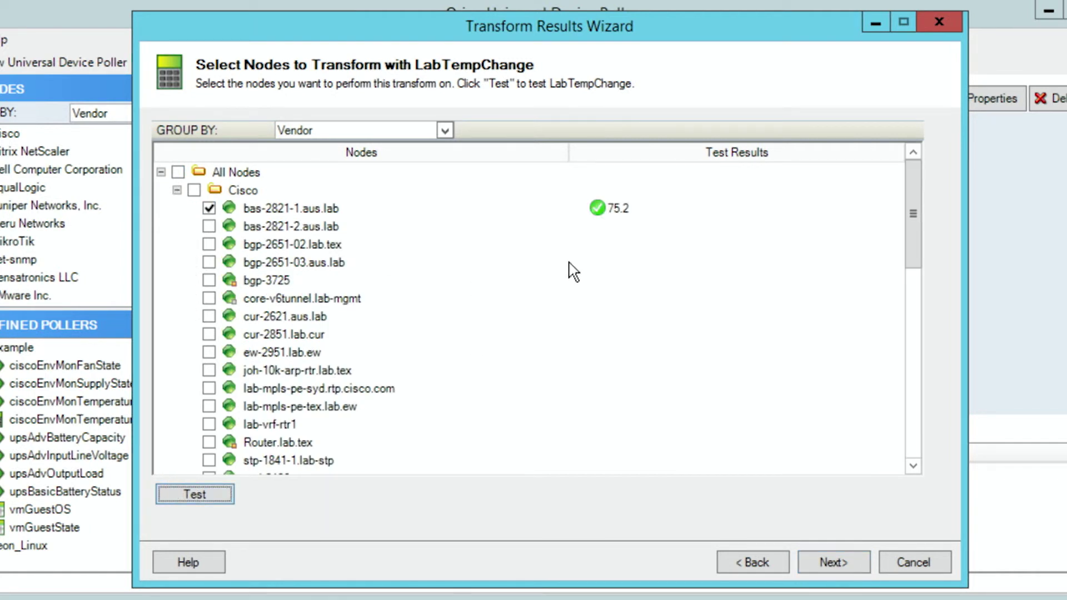